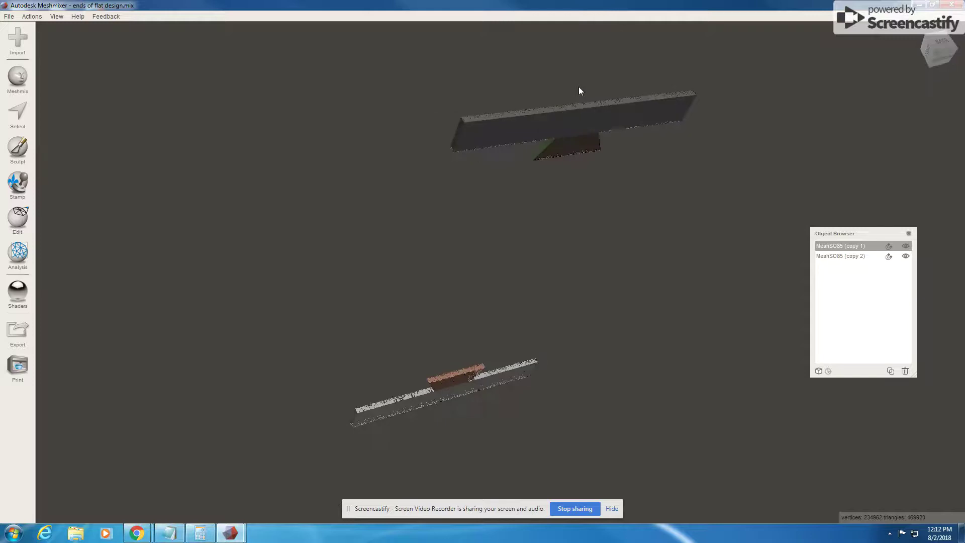
# Step: Append the 8/2/2018 L brackets v1.000 mesh from the Downloads folder to the current scene
pyautogui.moveTo(579, 90); pyautogui.dragTo(221, 61, button='right')
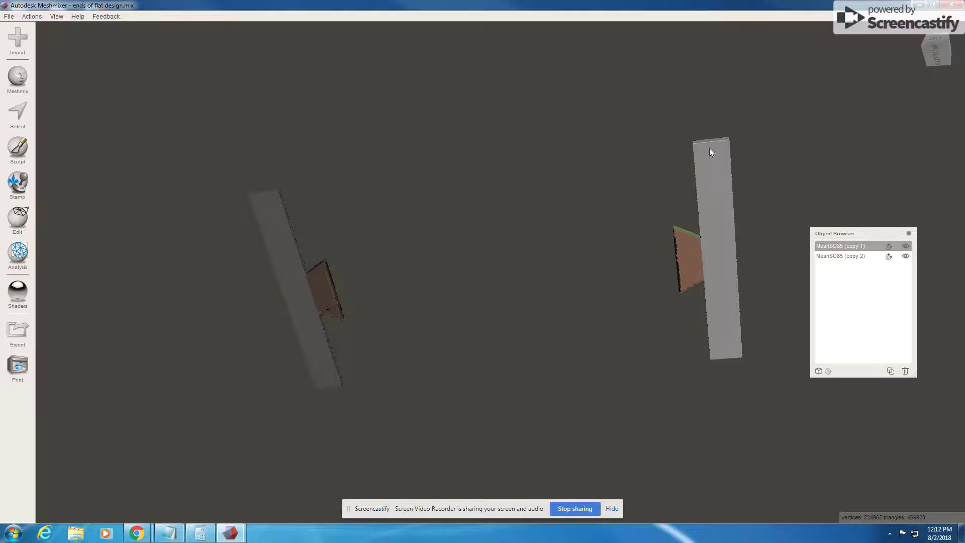
pyautogui.moveTo(710, 148)
pyautogui.mouseDown(button='right')
pyautogui.moveTo(698, 183)
pyautogui.moveTo(350, 246)
pyautogui.mouseUp(button='right')
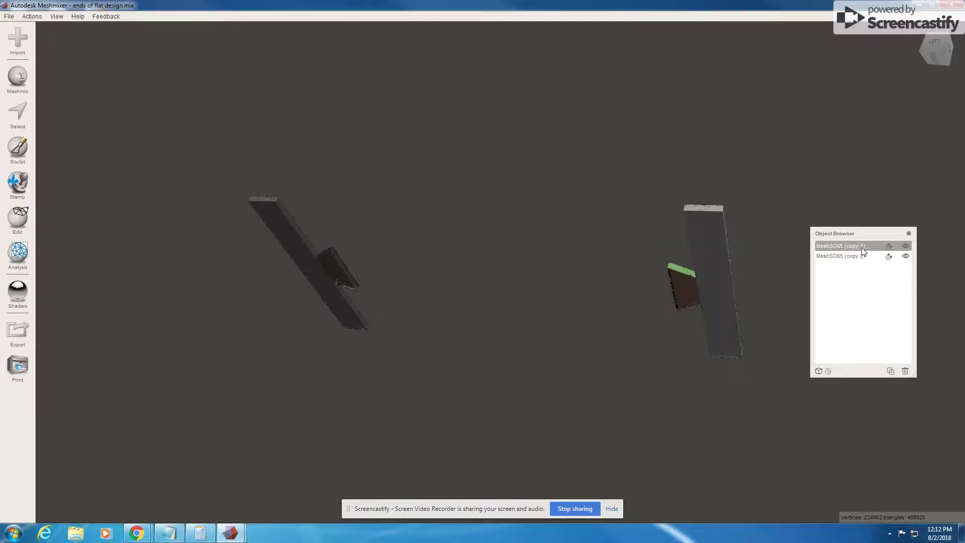
pyautogui.click(32, 16)
pyautogui.moveTo(15, 12)
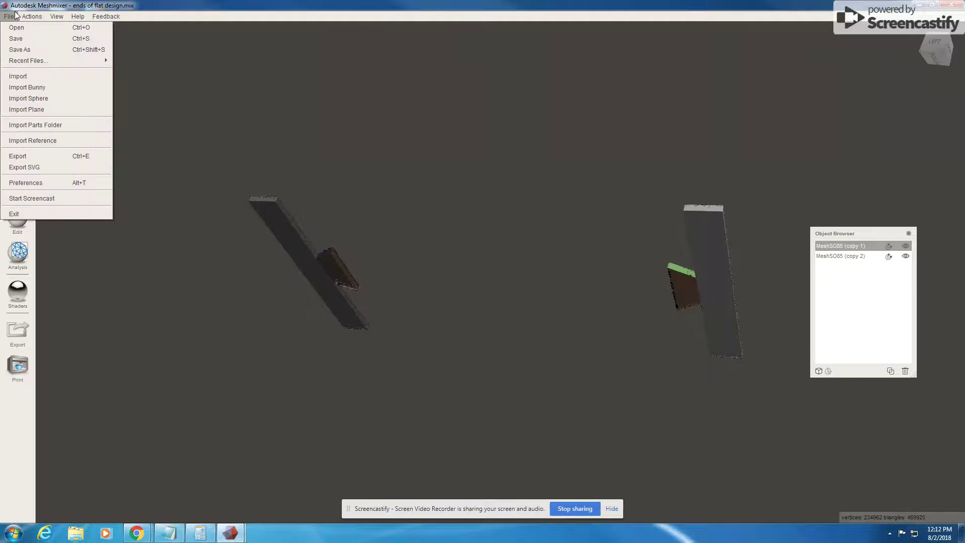
pyautogui.click(16, 76)
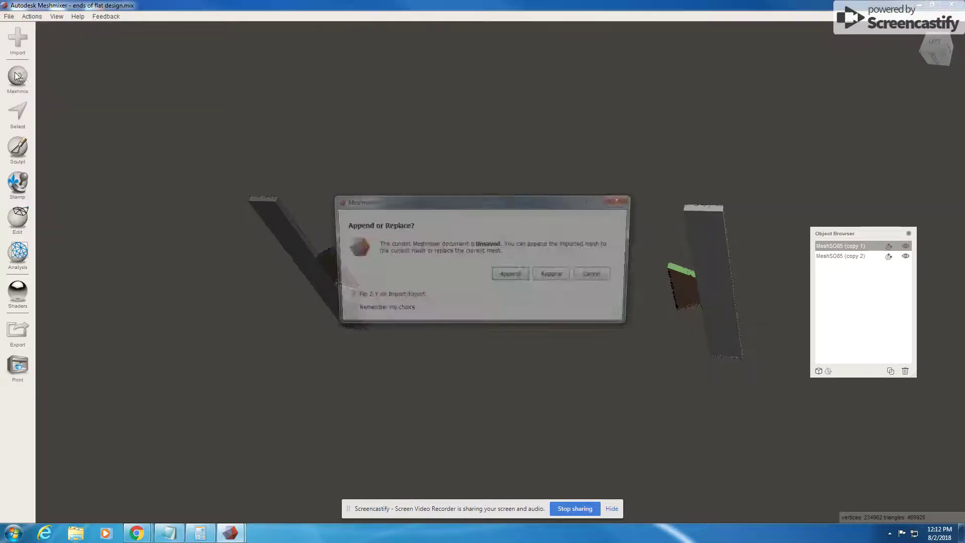
pyautogui.click(526, 275)
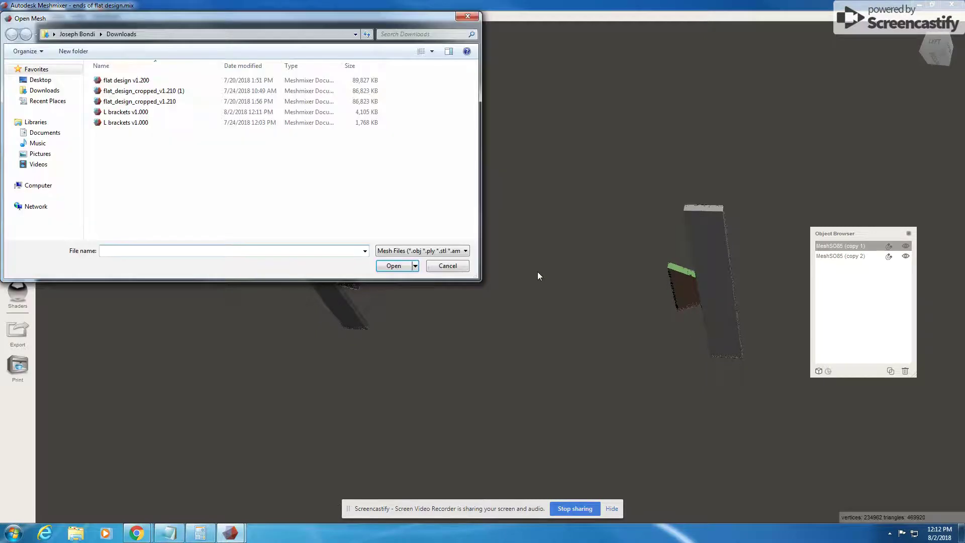
pyautogui.click(141, 113)
pyautogui.click(394, 265)
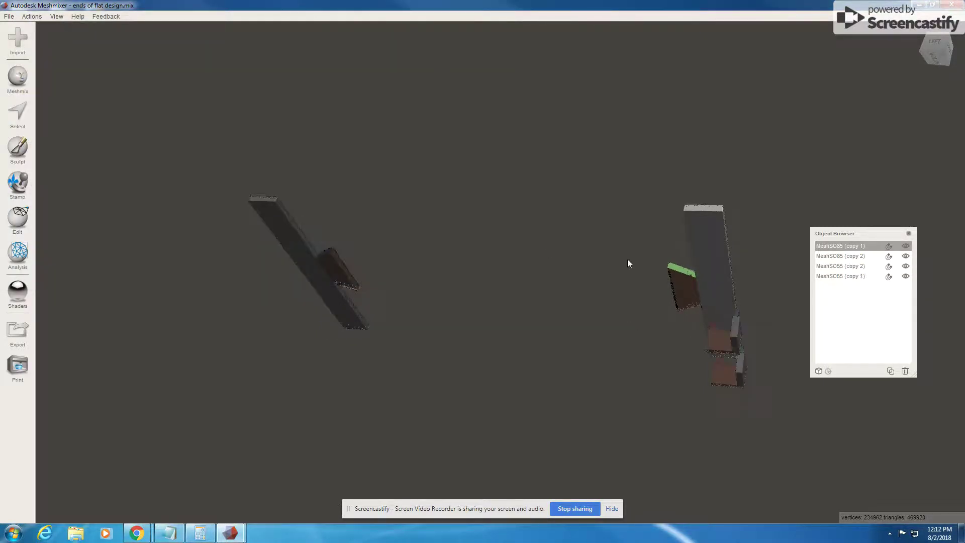
# Step: Hide the imported bracket MeshSO55 (copy 1) and select the other bracket, MeshSO55 (copy 2)
pyautogui.moveTo(627, 260); pyautogui.dragTo(509, 261, button='right')
pyautogui.click(488, 401)
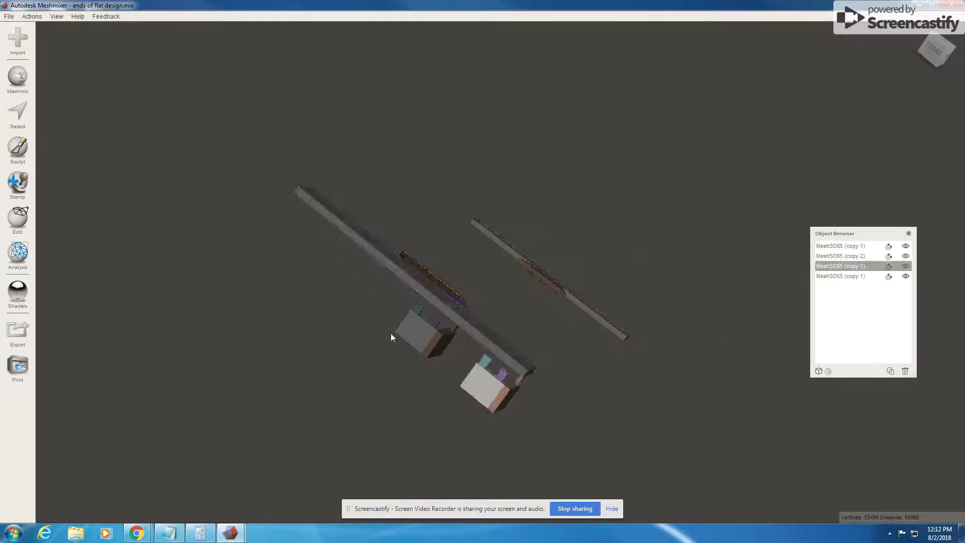
pyautogui.click(443, 338)
pyautogui.click(505, 387)
pyautogui.moveTo(472, 360); pyautogui.dragTo(363, 248, button='right')
pyautogui.click(298, 209)
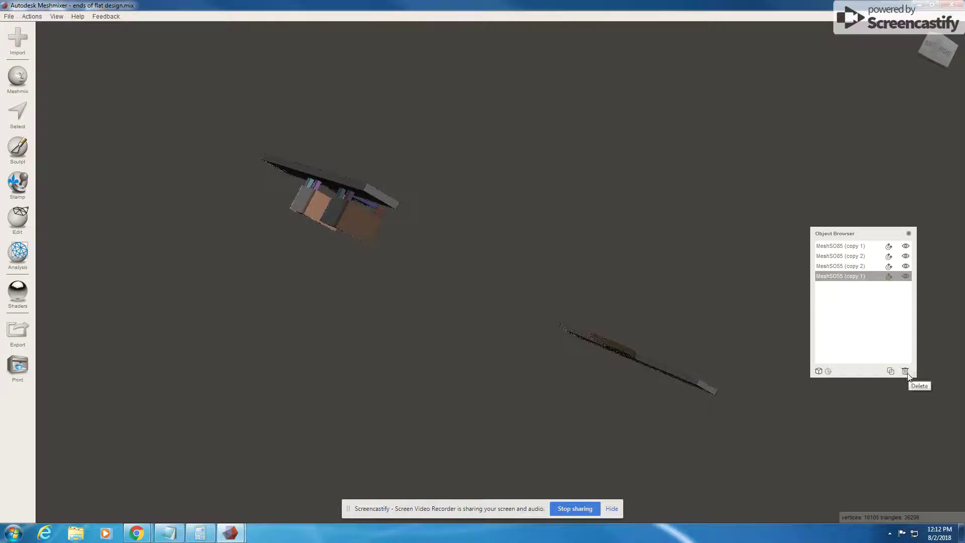
pyautogui.click(906, 277)
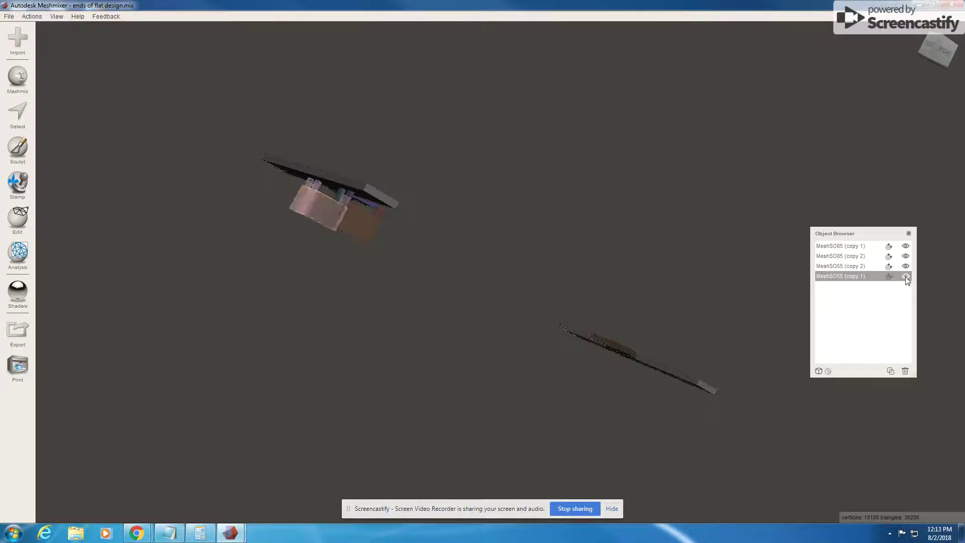
pyautogui.click(824, 266)
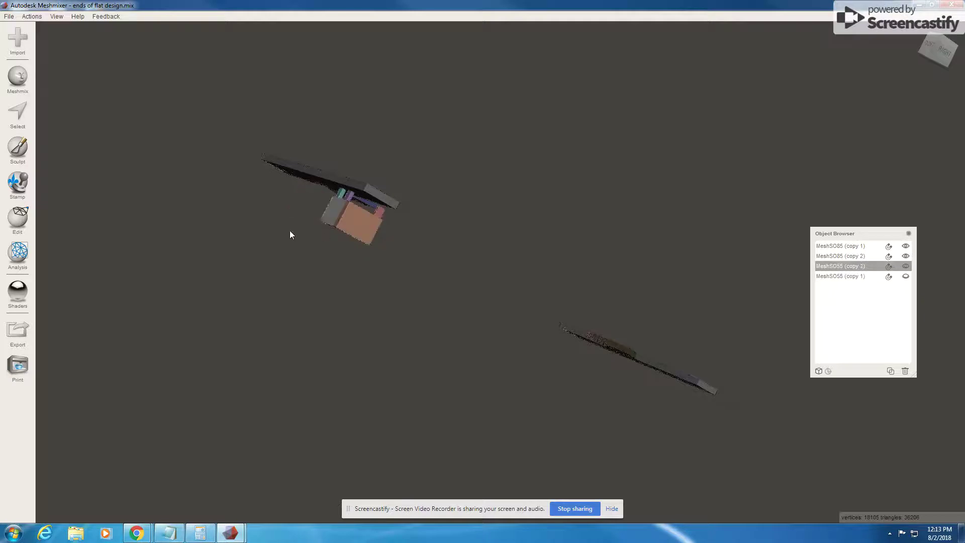
# Step: Start transforming the visible L bracket at the plate's end, with the snap step set to 0.05 mm
pyautogui.moveTo(291, 234); pyautogui.dragTo(444, 93, button='right')
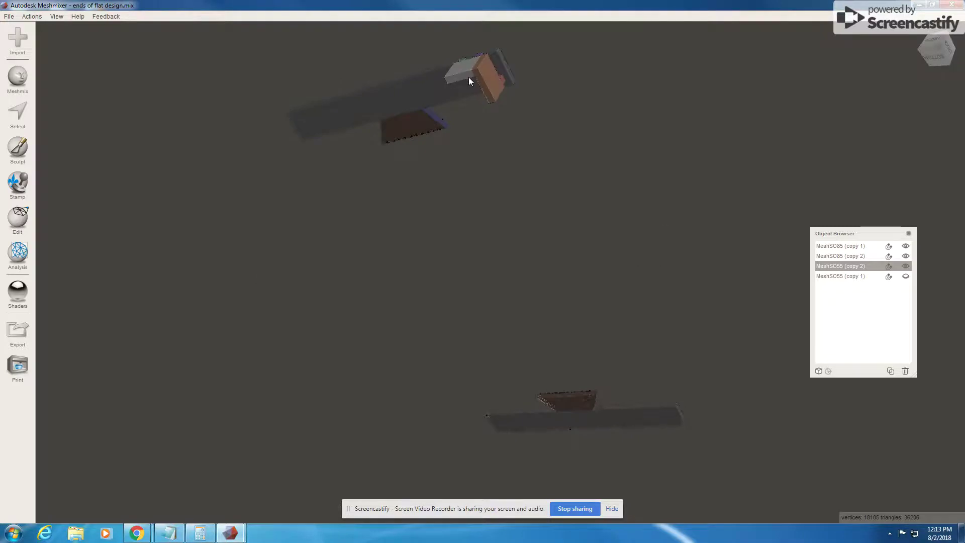
pyautogui.press('c')
pyautogui.click(457, 285)
pyautogui.moveTo(546, 264); pyautogui.dragTo(496, 267, button='right')
pyautogui.press('c')
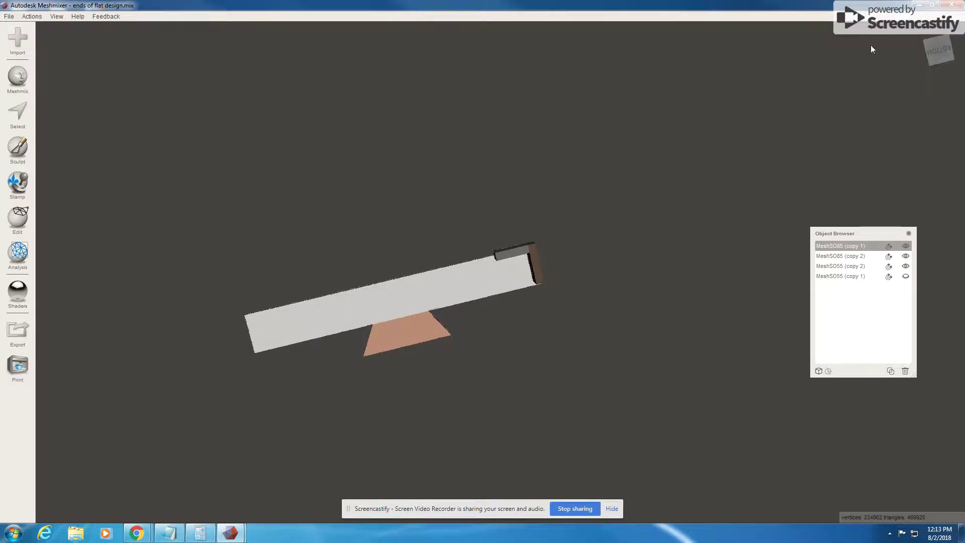
pyautogui.click(943, 54)
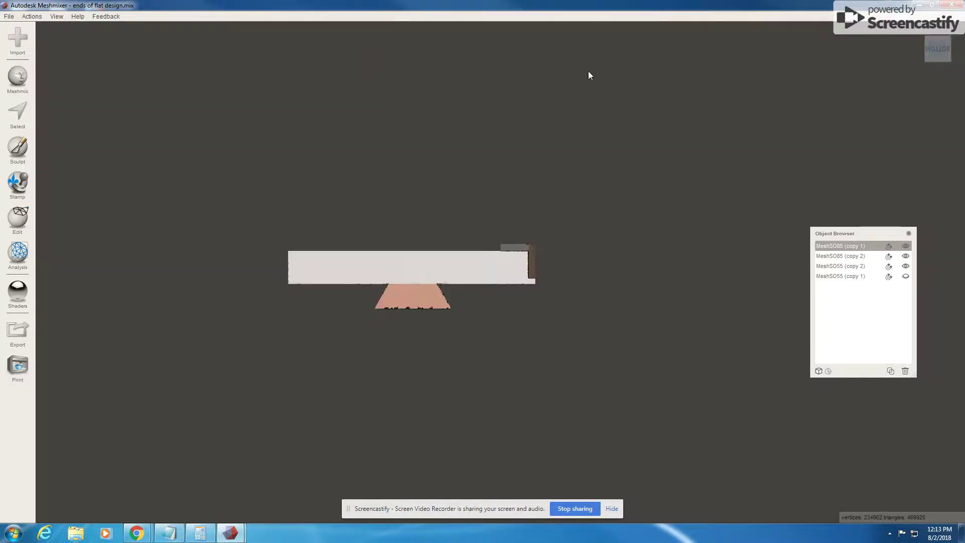
pyautogui.scroll(5, 550, 270)
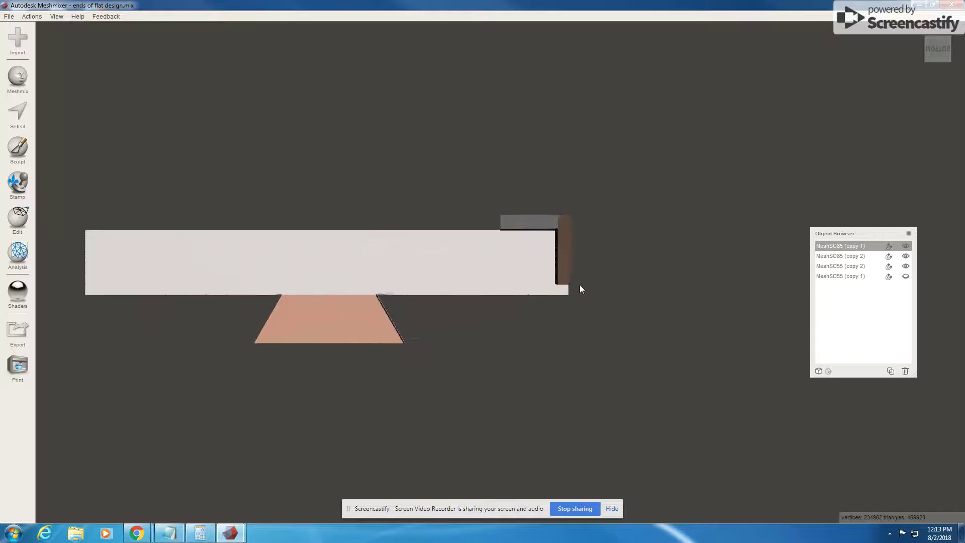
pyautogui.click(562, 235)
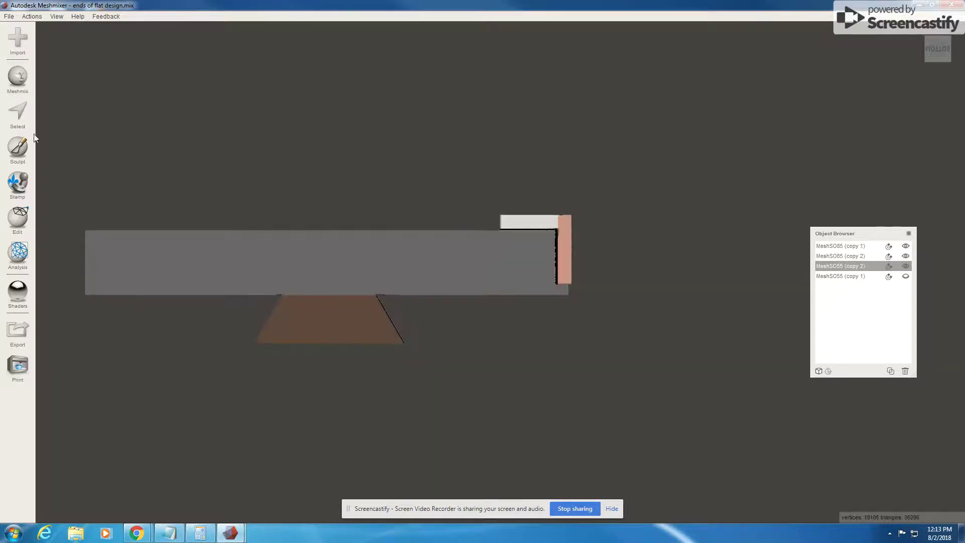
pyautogui.moveTo(17, 221)
pyautogui.click(84, 64)
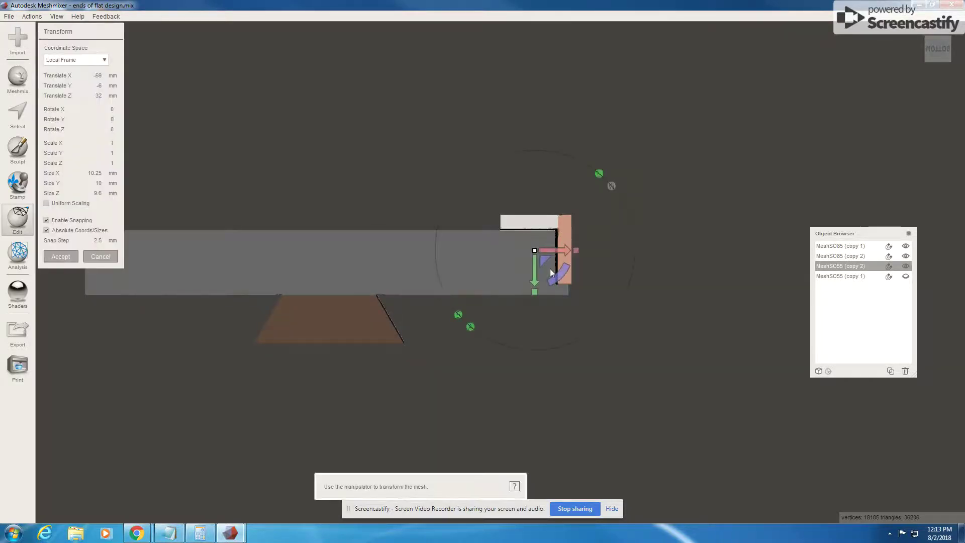
pyautogui.click(97, 241)
pyautogui.write('0')
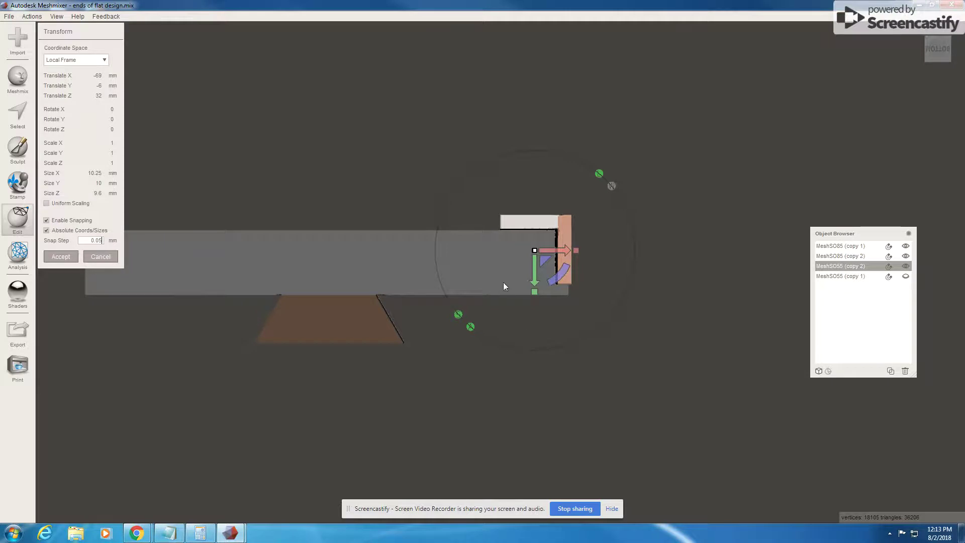
# Step: Move the L bracket to Translate X -66.9 mm and Translate Y -3.15 mm so its tabs sink into the plate
pyautogui.moveTo(534, 279); pyautogui.dragTo(535, 289)
pyautogui.moveTo(578, 286); pyautogui.dragTo(626, 293, button='right')
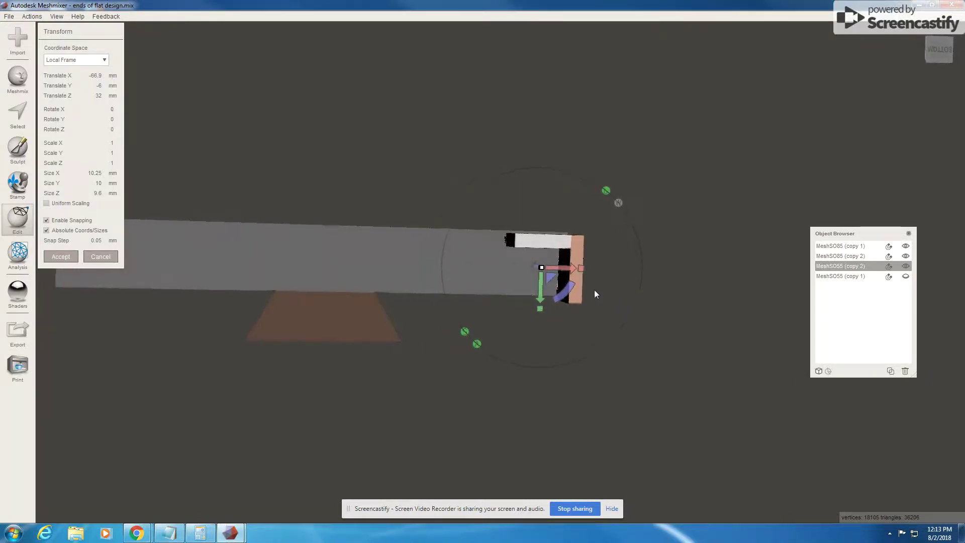
pyautogui.moveTo(580, 269)
pyautogui.mouseDown(button='right')
pyautogui.moveTo(610, 274)
pyautogui.moveTo(589, 280)
pyautogui.mouseUp(button='right')
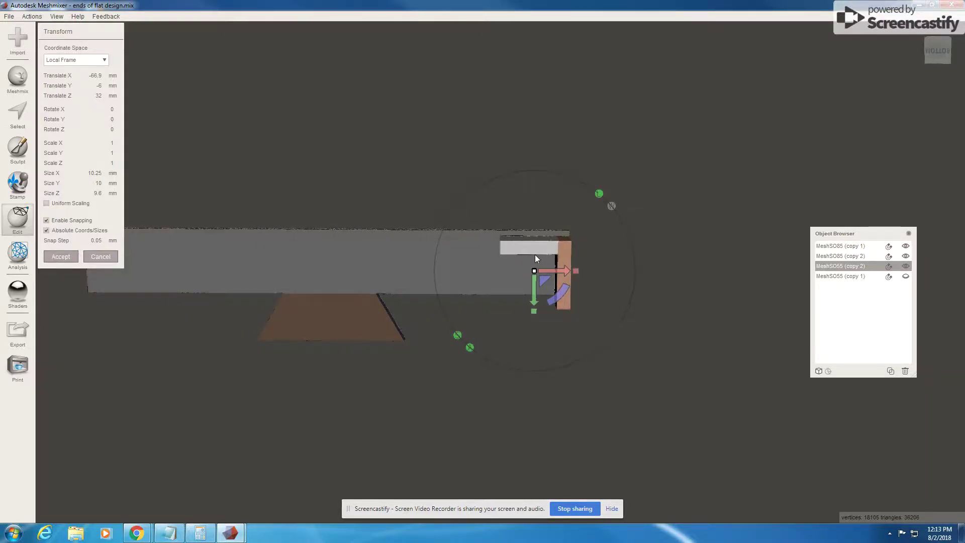
pyautogui.moveTo(535, 254); pyautogui.dragTo(571, 255, button='right')
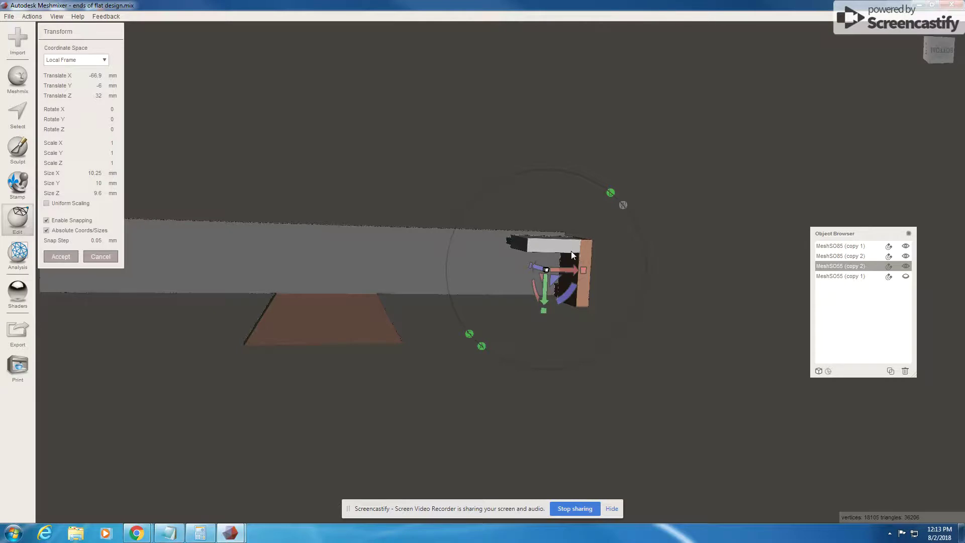
pyautogui.moveTo(572, 253)
pyautogui.mouseDown(button='right')
pyautogui.moveTo(502, 254)
pyautogui.moveTo(532, 256)
pyautogui.moveTo(435, 292)
pyautogui.moveTo(381, 298)
pyautogui.moveTo(605, 251)
pyautogui.moveTo(712, 265)
pyautogui.moveTo(636, 258)
pyautogui.moveTo(662, 246)
pyautogui.moveTo(599, 261)
pyautogui.moveTo(628, 265)
pyautogui.moveTo(577, 266)
pyautogui.mouseUp(button='right')
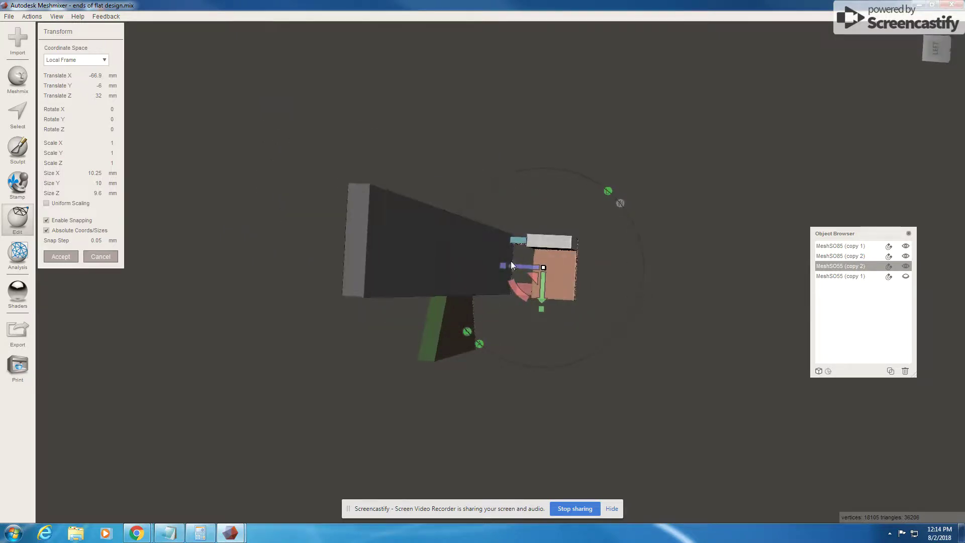
pyautogui.moveTo(519, 263); pyautogui.dragTo(503, 270)
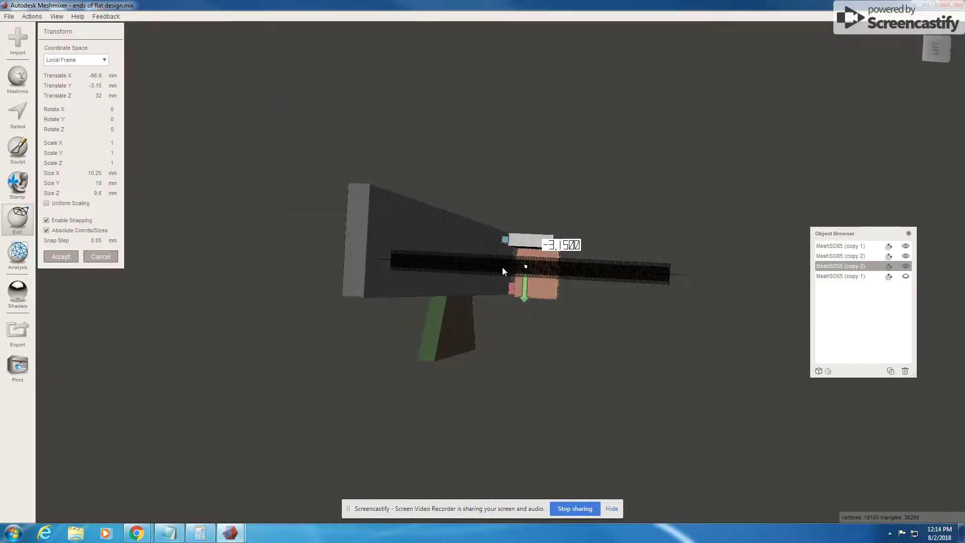
# Step: Fine-tune the L bracket's position on the plate to Translate X -67.35 mm
pyautogui.moveTo(460, 272); pyautogui.dragTo(379, 259, button='right')
pyautogui.moveTo(500, 273); pyautogui.dragTo(584, 259, button='right')
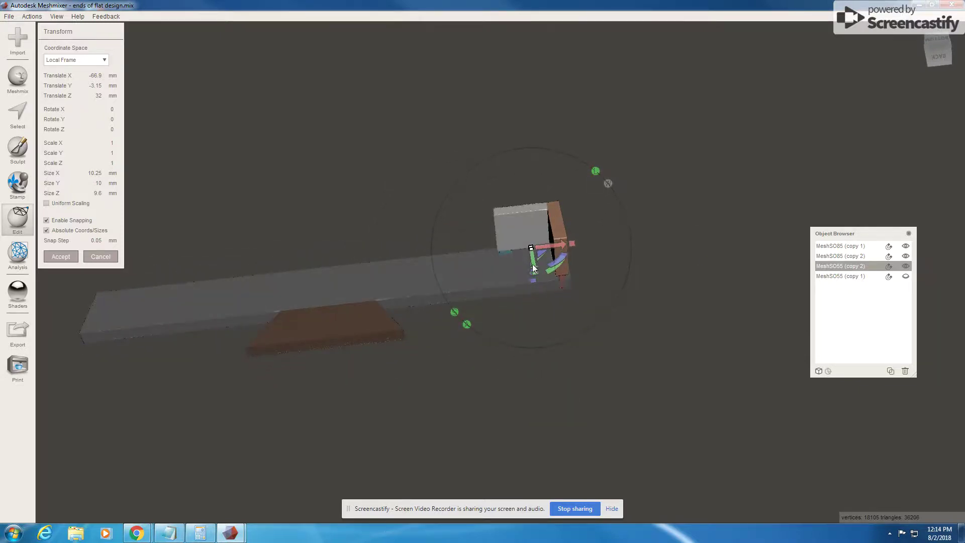
pyautogui.moveTo(536, 268); pyautogui.dragTo(537, 265)
pyautogui.moveTo(538, 265); pyautogui.dragTo(582, 385, button='right')
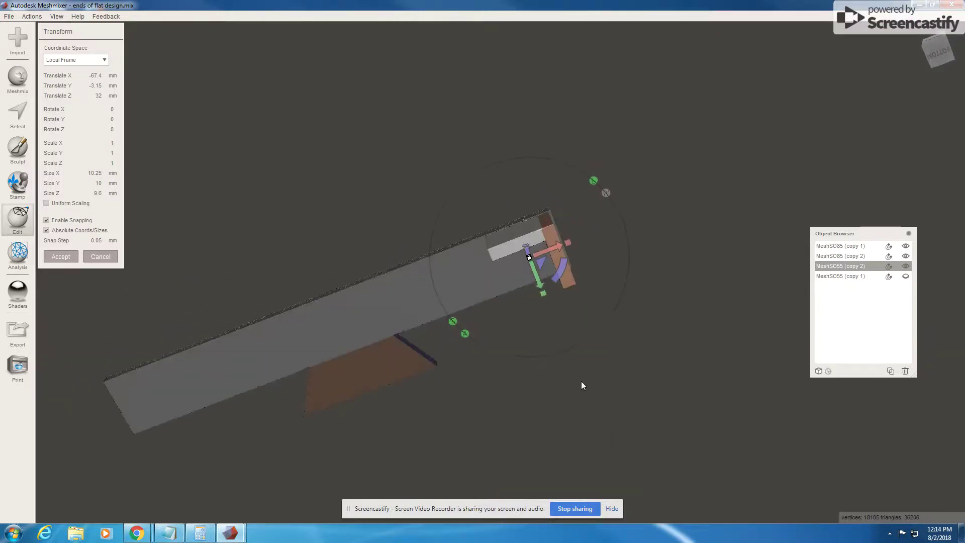
pyautogui.moveTo(532, 269); pyautogui.dragTo(532, 267)
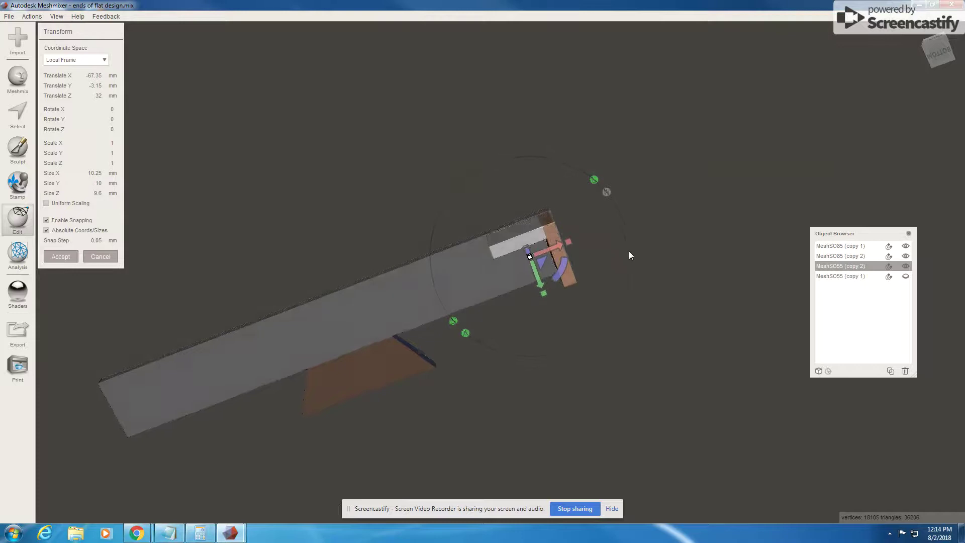
pyautogui.moveTo(629, 251); pyautogui.dragTo(622, 224, button='right')
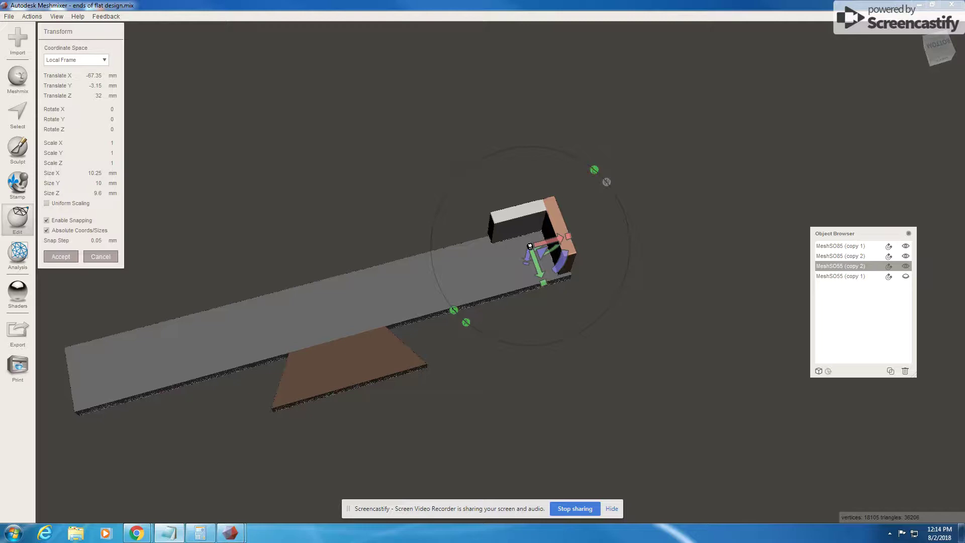
# Step: Switch to Notepad, replace the noted coordinates with x: -67.35, y: -3.15, z: 32, and return to Meshmixer
pyautogui.hotkey('alt', 'Tab')
pyautogui.moveTo(814, 104); pyautogui.dragTo(716, 92)
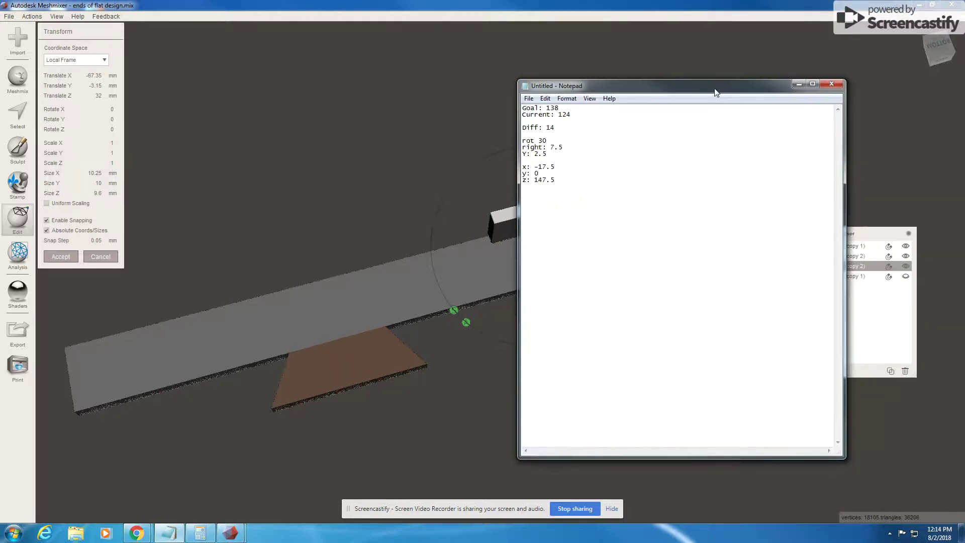
pyautogui.moveTo(533, 168); pyautogui.dragTo(564, 165)
pyautogui.write('-67')
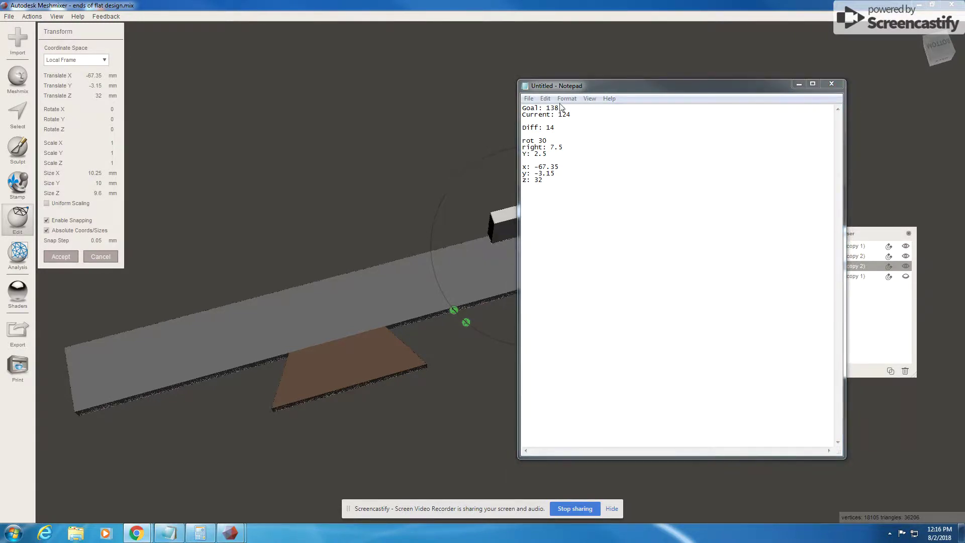
pyautogui.hotkey('alt', 'Tab')
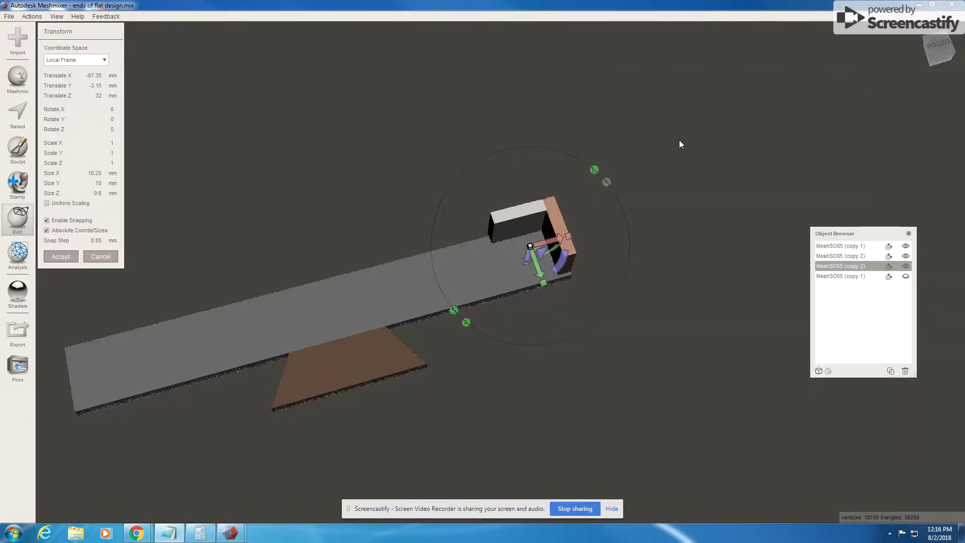
# Step: Apply the bracket's transform and subtract the bracket from the plate with a Boolean Difference to cut the tab slots
pyautogui.moveTo(461, 249); pyautogui.dragTo(412, 307, button='right')
pyautogui.moveTo(351, 273); pyautogui.dragTo(352, 301, button='right')
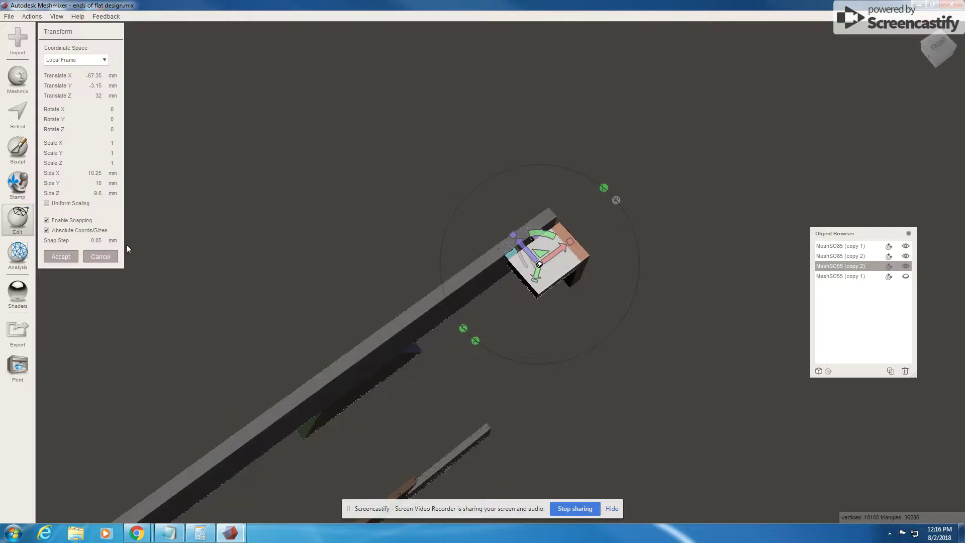
pyautogui.click(61, 257)
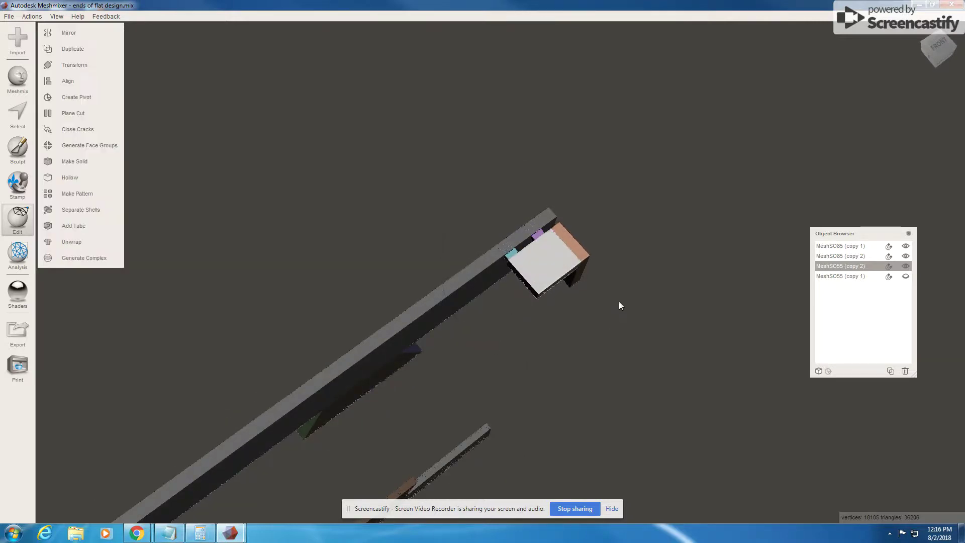
pyautogui.keyDown('shift'); pyautogui.click(513, 244); pyautogui.keyUp('shift')
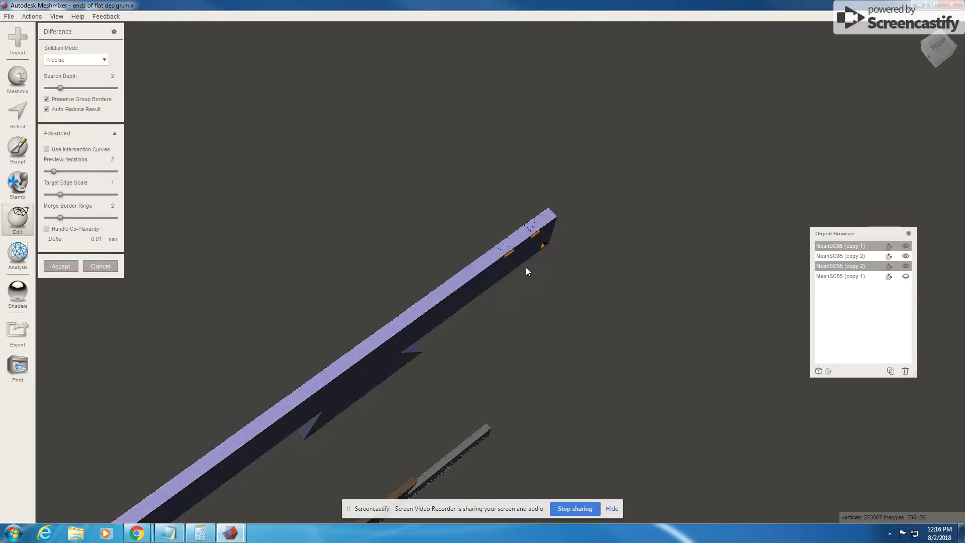
pyautogui.moveTo(525, 267); pyautogui.dragTo(435, 203, button='right')
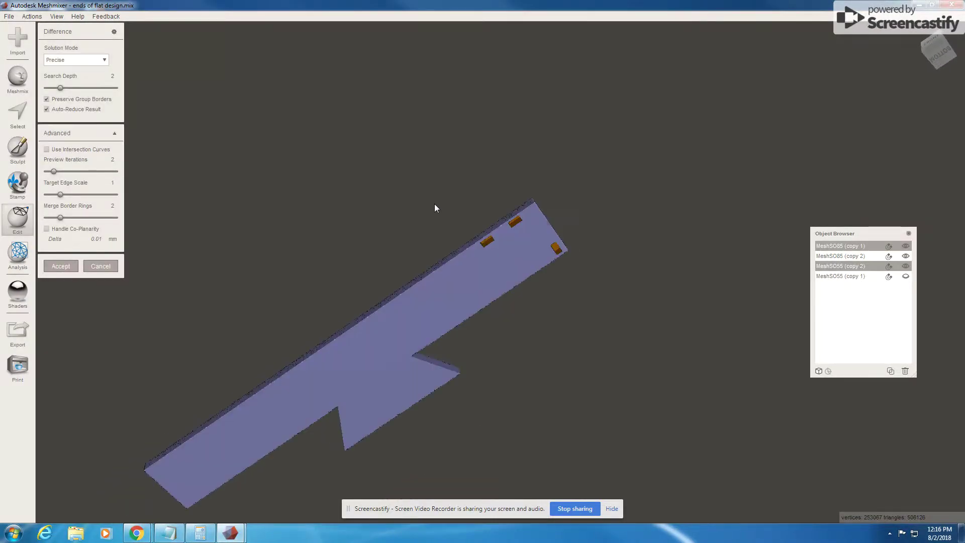
pyautogui.click(73, 267)
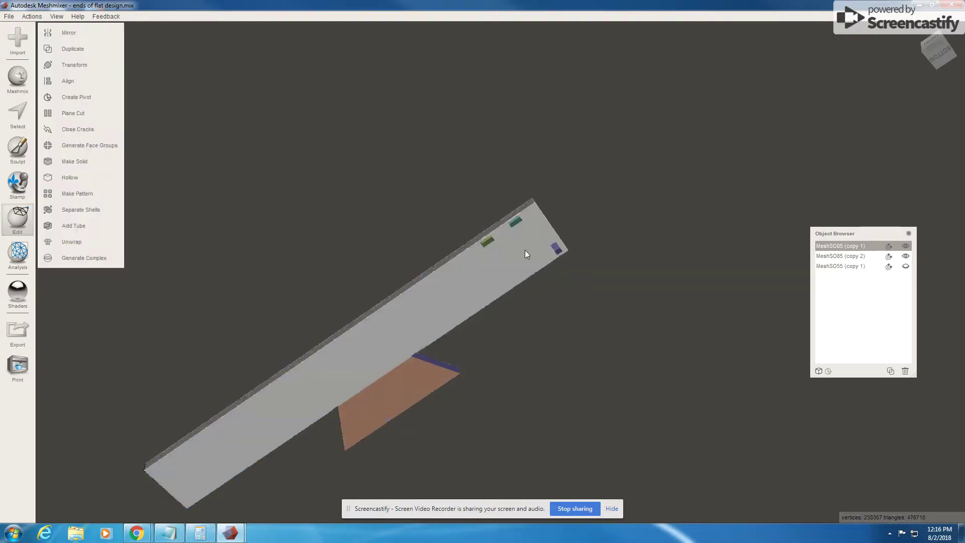
# Step: Select the hidden L bracket MeshSO55 (copy 1) and show it
pyautogui.moveTo(524, 250); pyautogui.dragTo(819, 278, button='right')
pyautogui.click(827, 266)
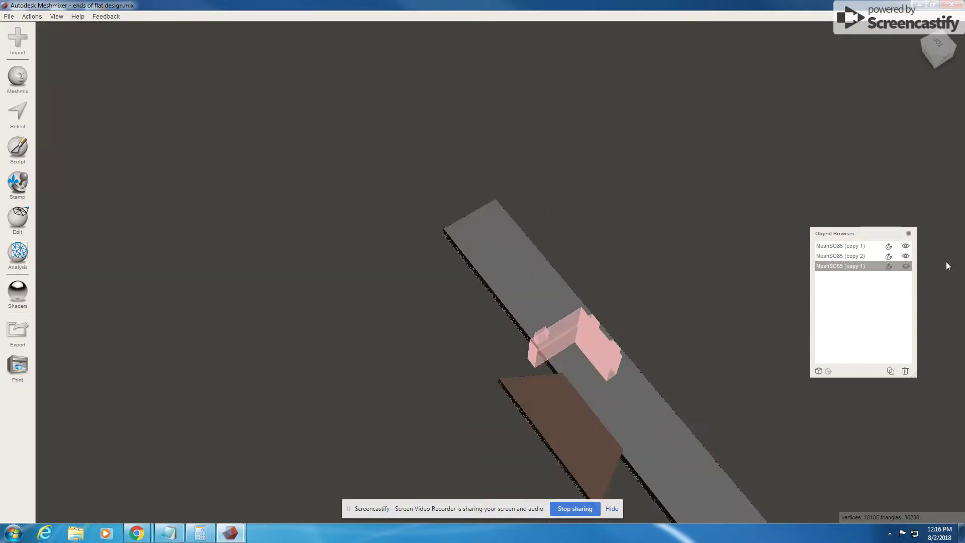
# Step: Show the L bracket and turn it around with Transform to Rotate X -180 and Rotate Z -180
pyautogui.click(905, 265)
pyautogui.scroll(-3, 505, 345)
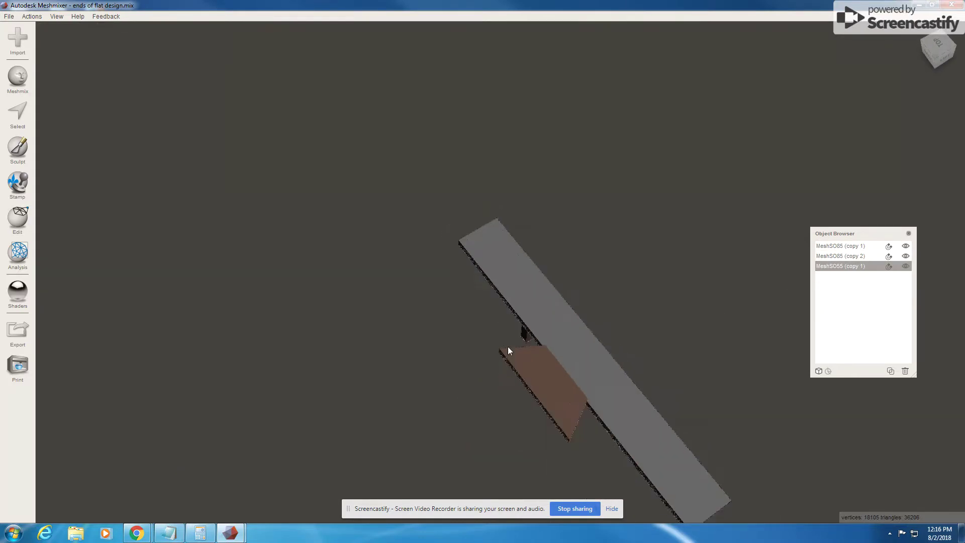
pyautogui.scroll(3, 512, 335)
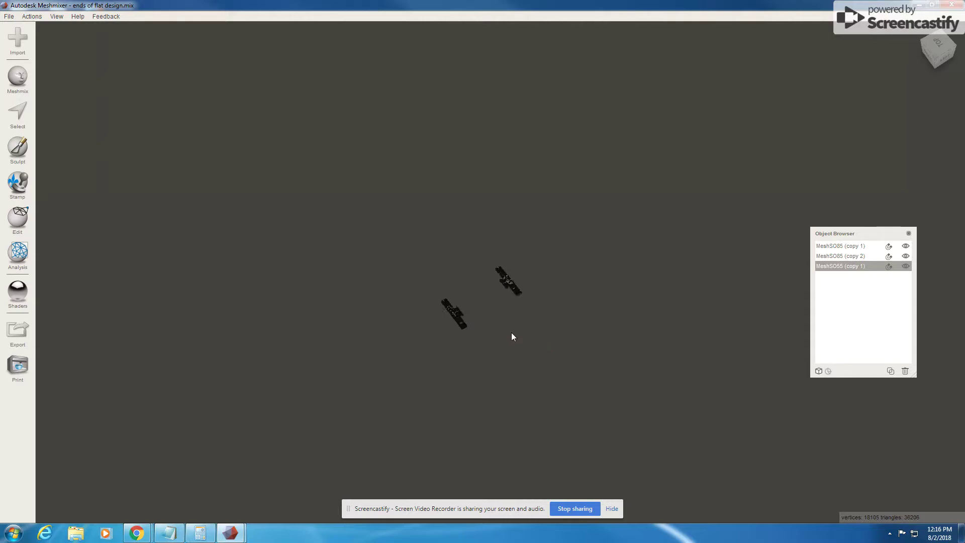
pyautogui.moveTo(525, 283)
pyautogui.mouseDown(button='right')
pyautogui.moveTo(470, 330)
pyautogui.moveTo(453, 231)
pyautogui.moveTo(515, 290)
pyautogui.mouseUp(button='right')
pyautogui.scroll(4, 514, 286)
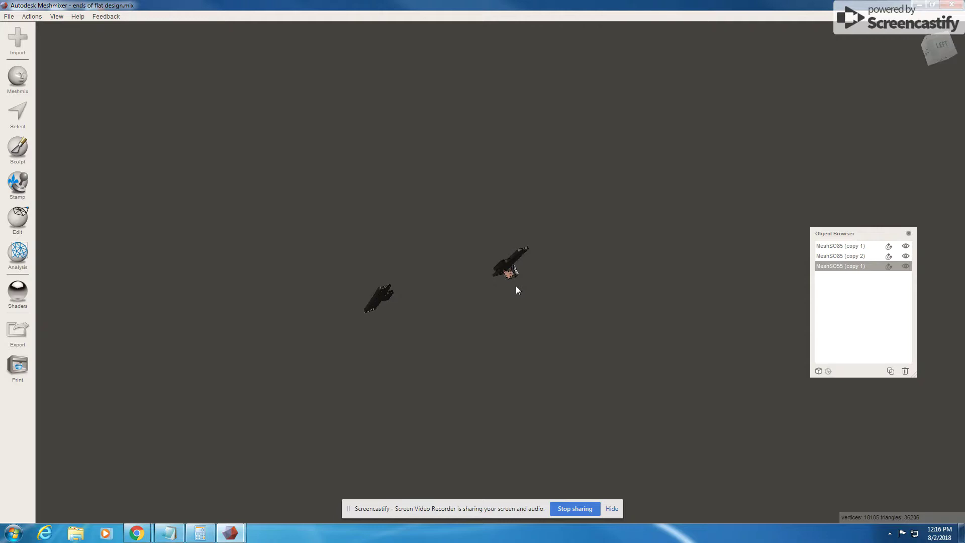
pyautogui.scroll(4, 517, 286)
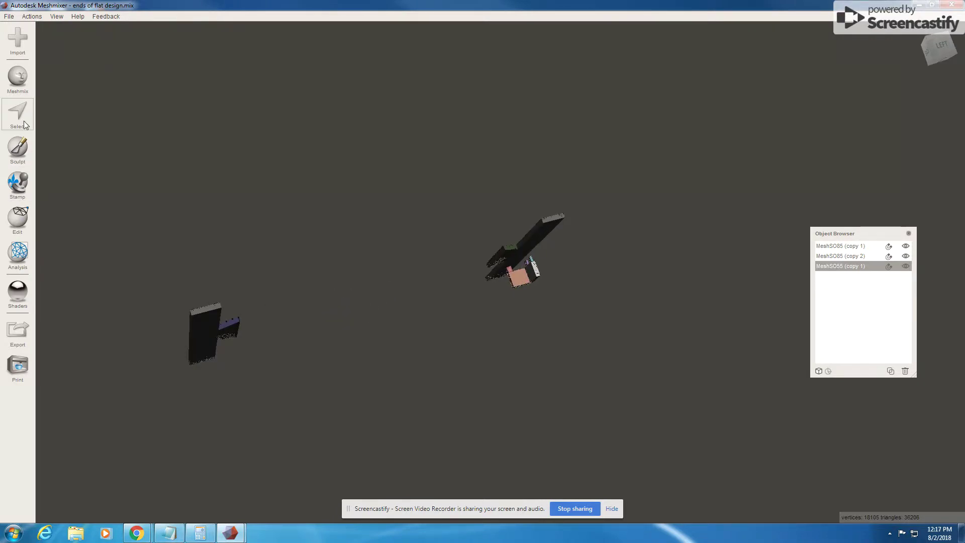
pyautogui.click(29, 220)
pyautogui.click(71, 64)
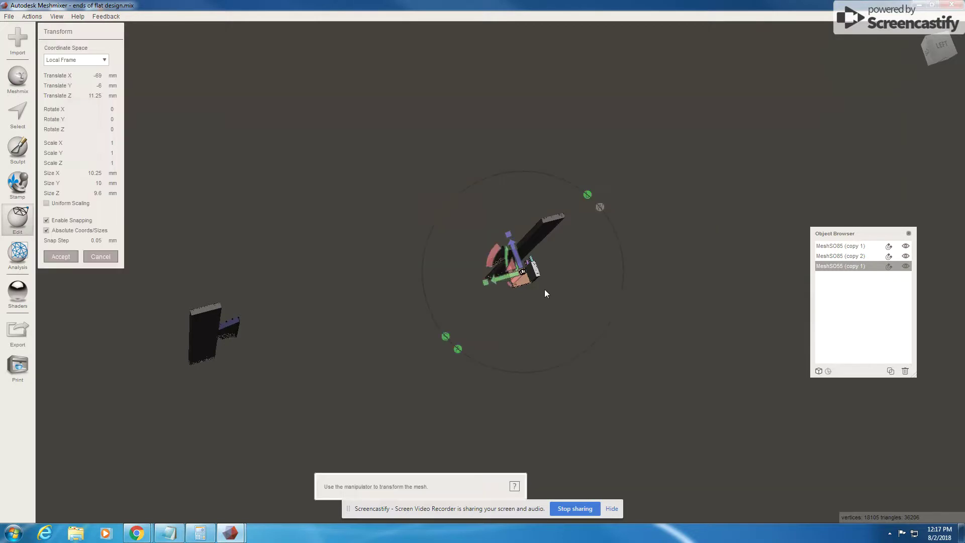
pyautogui.moveTo(544, 289); pyautogui.dragTo(490, 168, button='right')
pyautogui.moveTo(483, 270); pyautogui.dragTo(433, 179)
pyautogui.moveTo(480, 167); pyautogui.dragTo(551, 174)
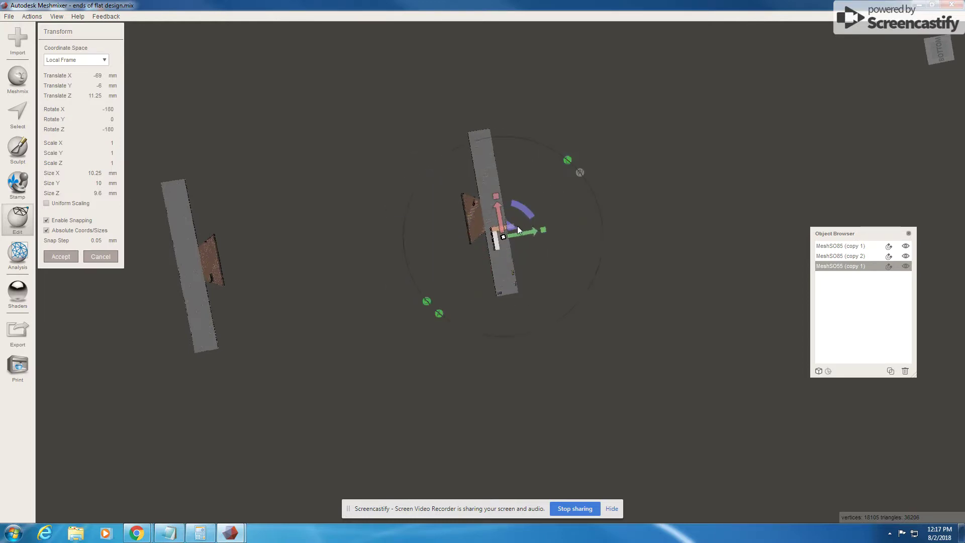
# Step: Move the bracket over to the end of the other end plate and set its Translate X to 67.35 mm
pyautogui.moveTo(523, 233); pyautogui.dragTo(176, 171)
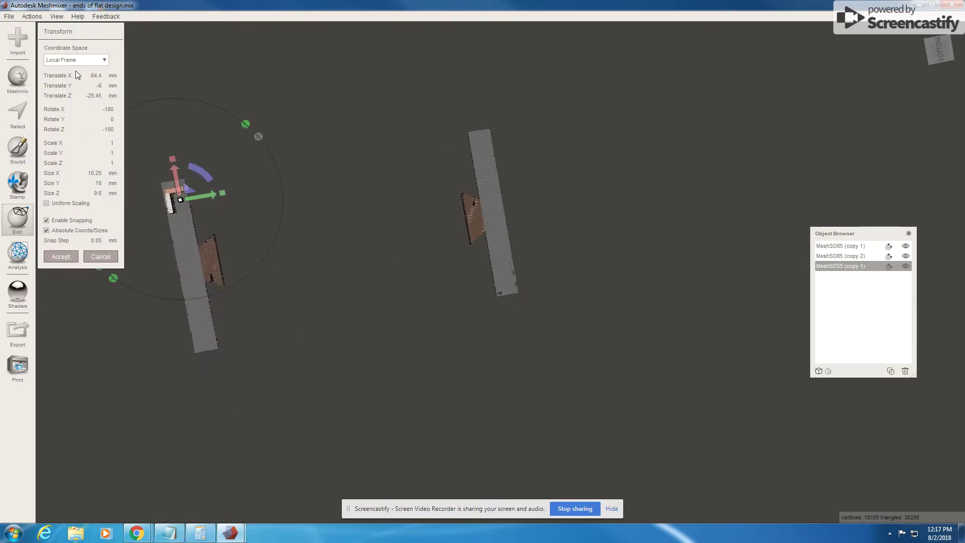
pyautogui.click(99, 75)
pyautogui.press('BackSpace')
pyautogui.press('BackSpace')
pyautogui.press('BackSpace')
pyautogui.press('BackSpace')
pyautogui.write('67.35')
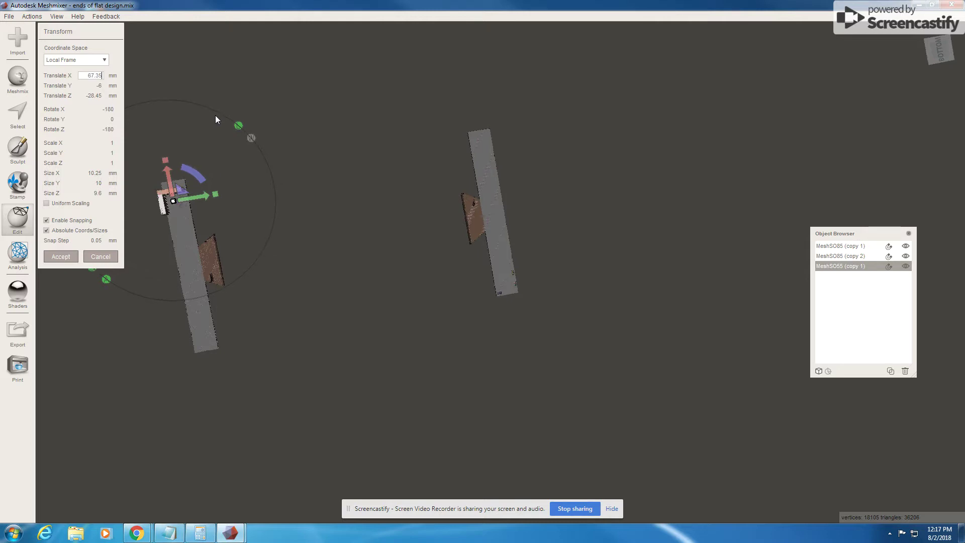
# Step: Set the bracket's Translate Y to -3.15 mm and Translate Z to -32 mm, and apply the transform
pyautogui.press('Tab')
pyautogui.press('Right')
pyautogui.write('.15')
pyautogui.press('Tab')
pyautogui.press('Right')
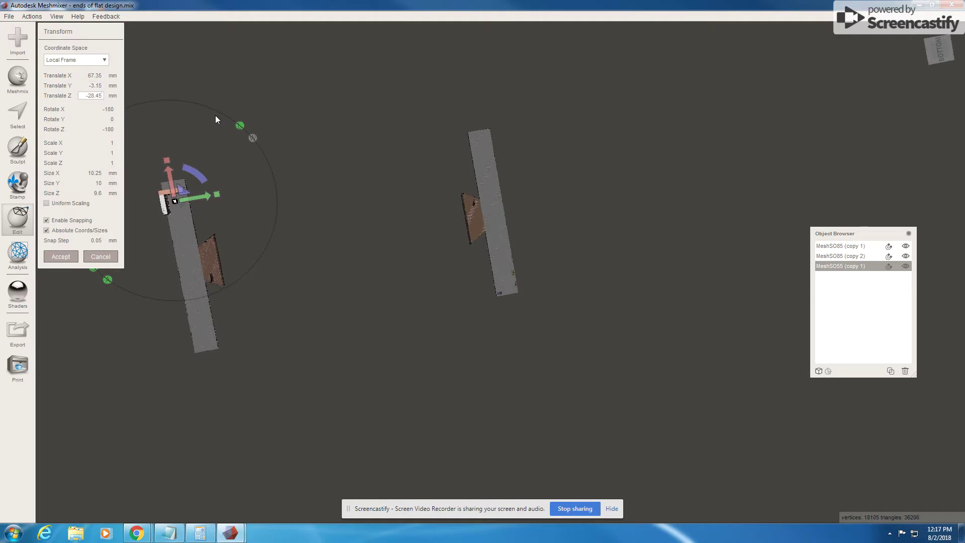
pyautogui.press('BackSpace')
pyautogui.press('BackSpace')
pyautogui.press('BackSpace')
pyautogui.press('BackSpace')
pyautogui.press('BackSpace')
pyautogui.write('32')
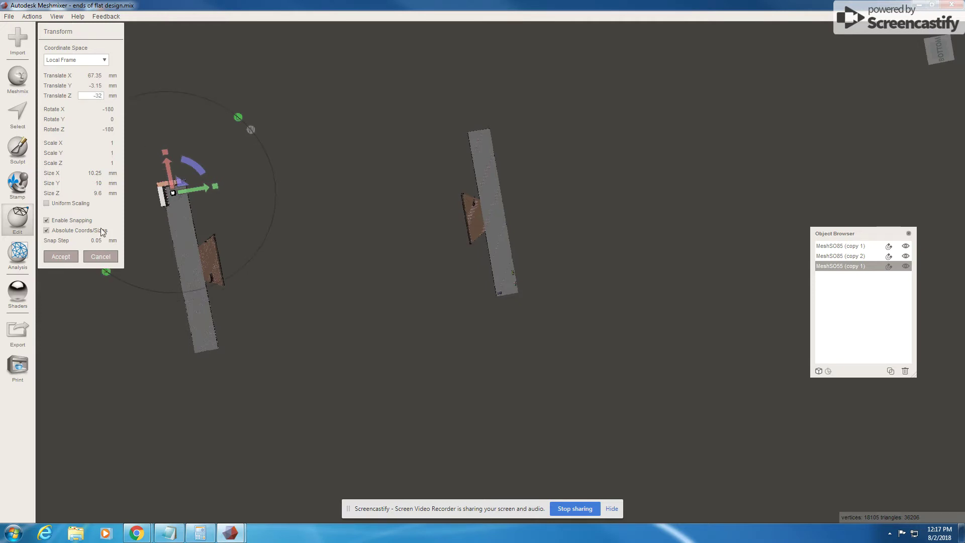
pyautogui.click(73, 260)
# Step: Subtract the L bracket from end plate MeshSO85 (copy 2) with a Boolean Difference and inspect the tab slots
pyautogui.moveTo(222, 215); pyautogui.dragTo(293, 260, button='right')
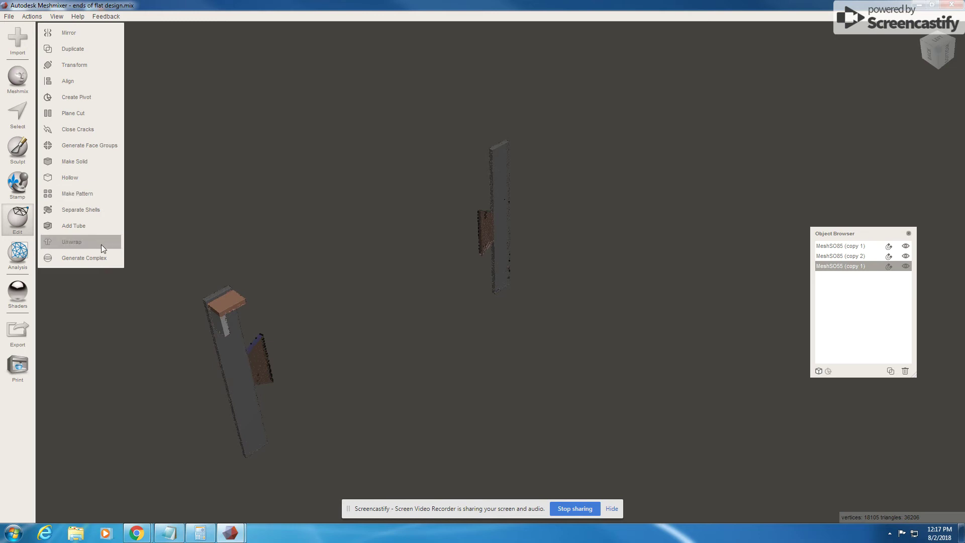
pyautogui.click(221, 362)
pyautogui.keyDown('shift'); pyautogui.click(233, 303); pyautogui.keyUp('shift')
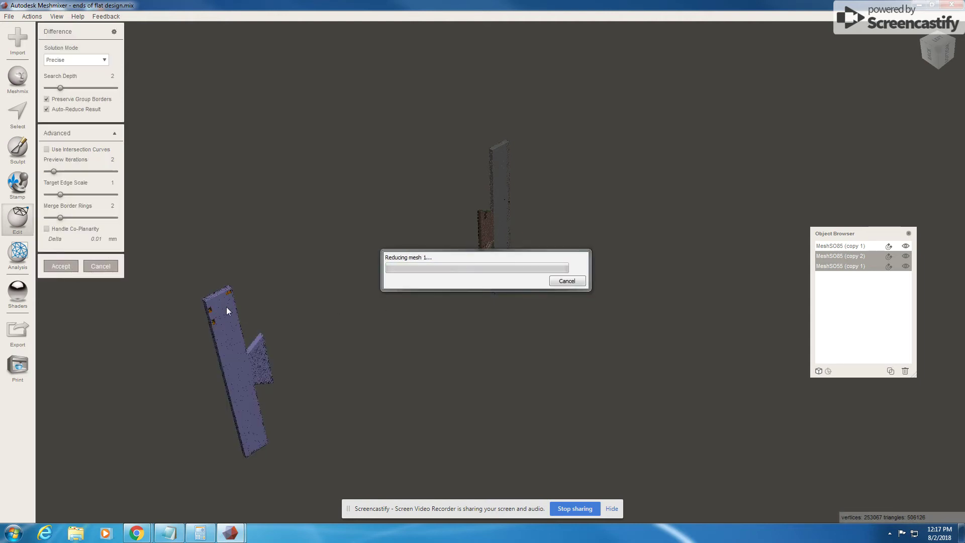
pyautogui.scroll(3, 149, 333)
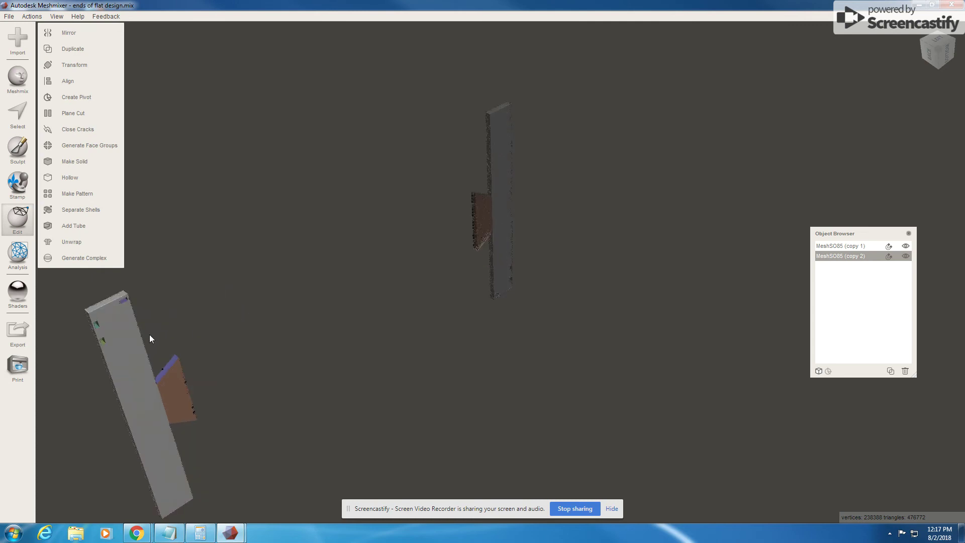
pyautogui.press('c')
pyautogui.moveTo(545, 277); pyautogui.dragTo(462, 259, button='right')
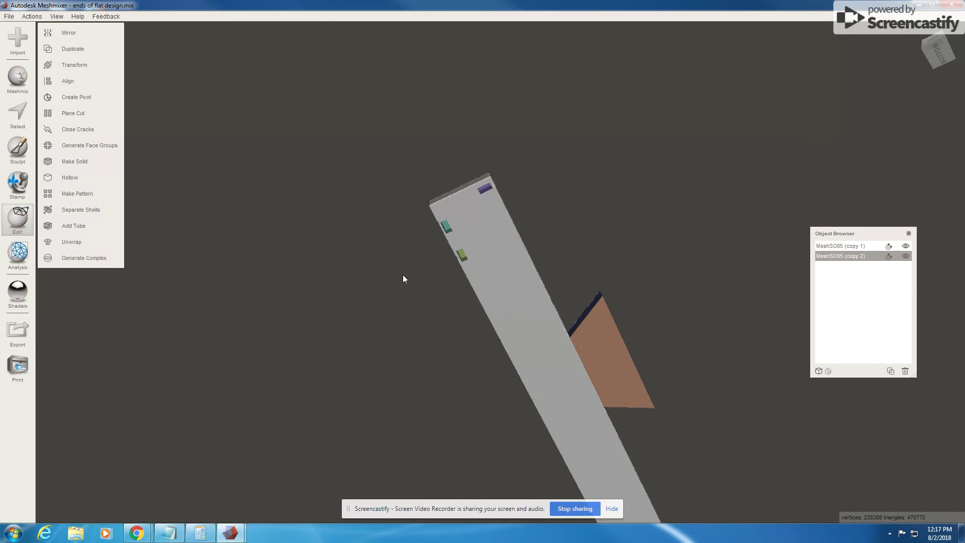